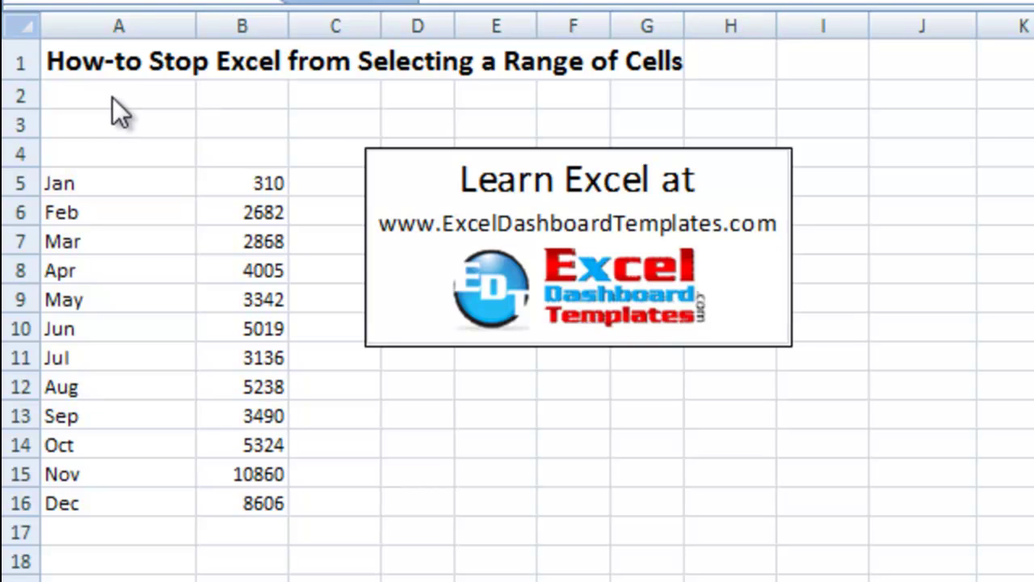
Starting from May, extend the selection with Shift+arrow keys down to row 16.
{"action": "left_click", "coordinate": [108, 215]}
{"action": "left_click", "coordinate": [121, 259]}
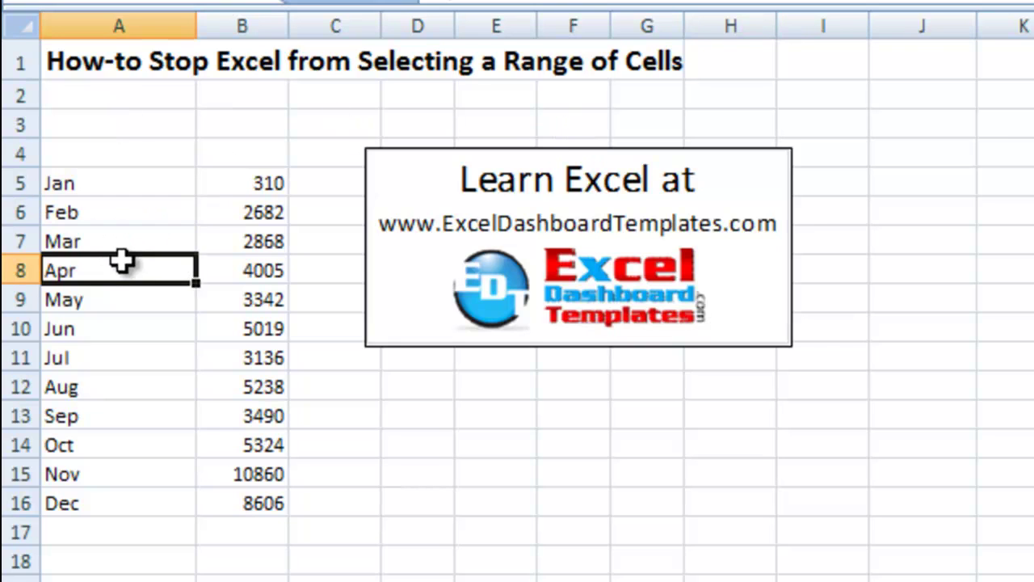
{"action": "left_click", "coordinate": [142, 303]}
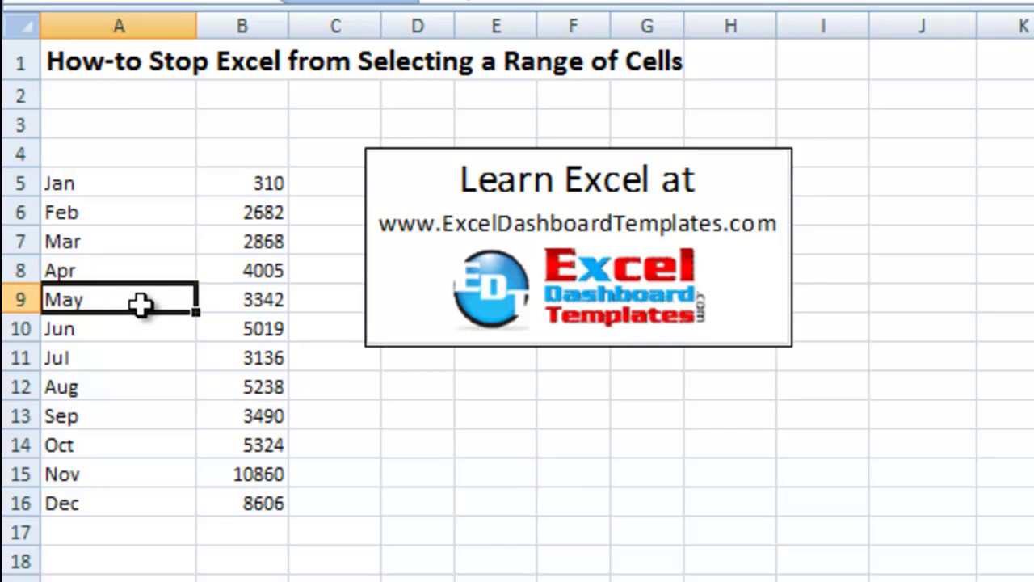
{"action": "key", "text": "shift+Right"}
{"action": "key", "text": "shift+Down"}
{"action": "key", "text": "shift+Down"}
{"action": "key", "text": "shift+Right"}
{"action": "key", "text": "shift+Right"}
{"action": "key", "text": "shift+Down"}
{"action": "key", "text": "shift+Down"}
{"action": "key", "text": "shift+Down"}
{"action": "key", "text": "shift+Right"}
{"action": "key", "text": "shift+Down"}
{"action": "key", "text": "shift+Down"}
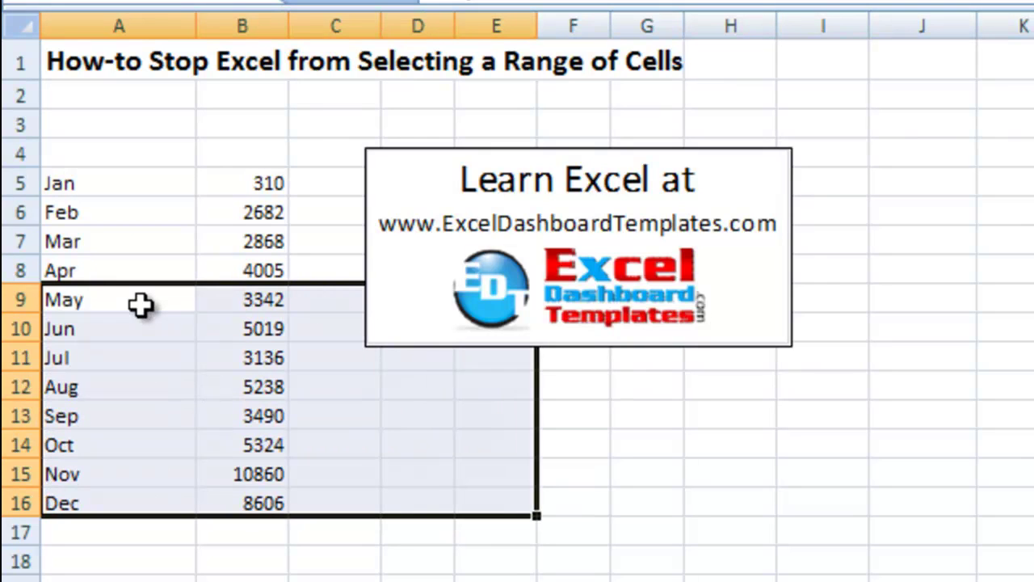
Reshape the selection by clicking cells such as J12, I1, E3, B2, A11, C14 and H15.
{"action": "left_click", "coordinate": [913, 385]}
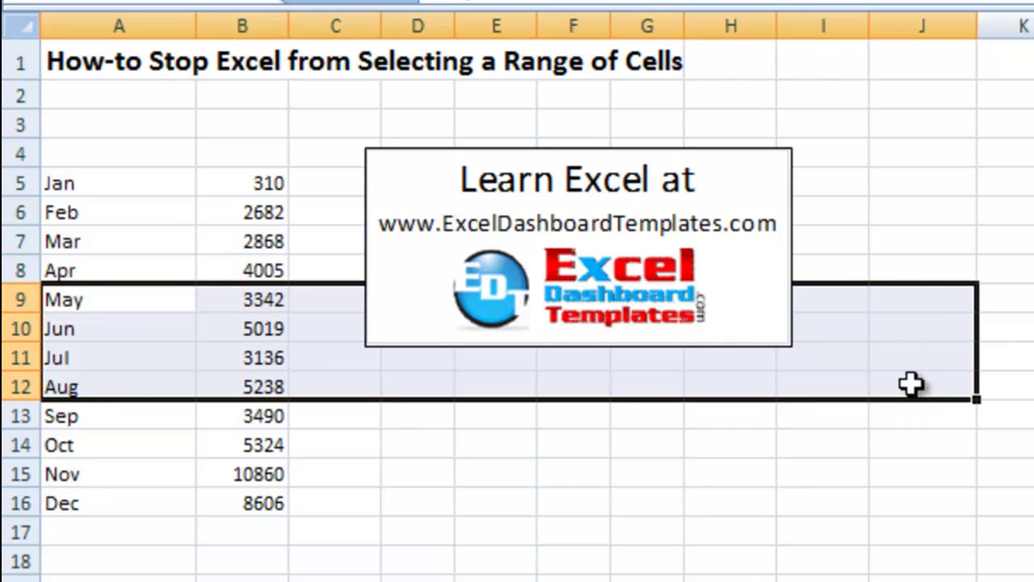
{"action": "left_click", "coordinate": [792, 76]}
{"action": "left_click", "coordinate": [512, 115]}
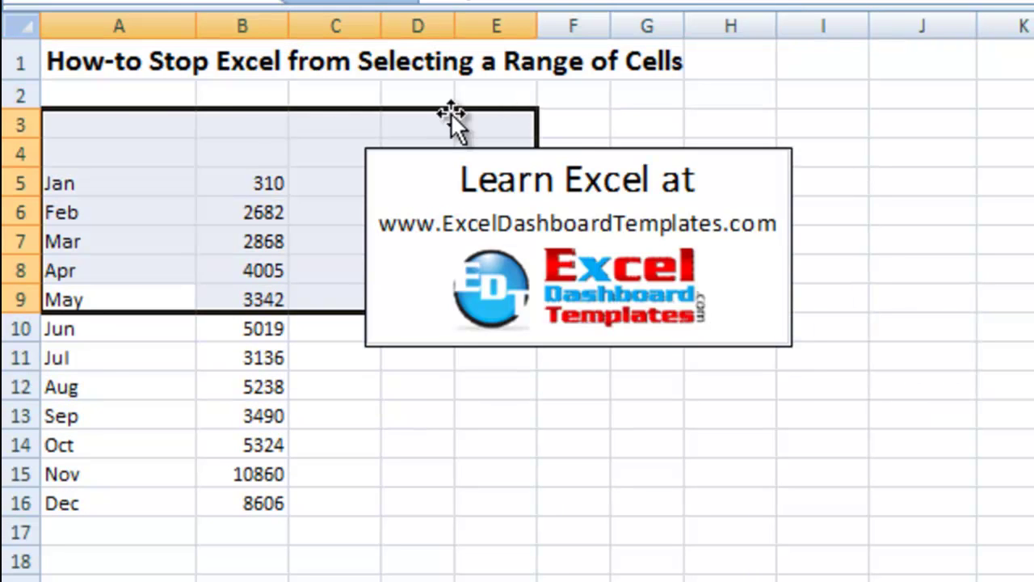
{"action": "left_click", "coordinate": [245, 106]}
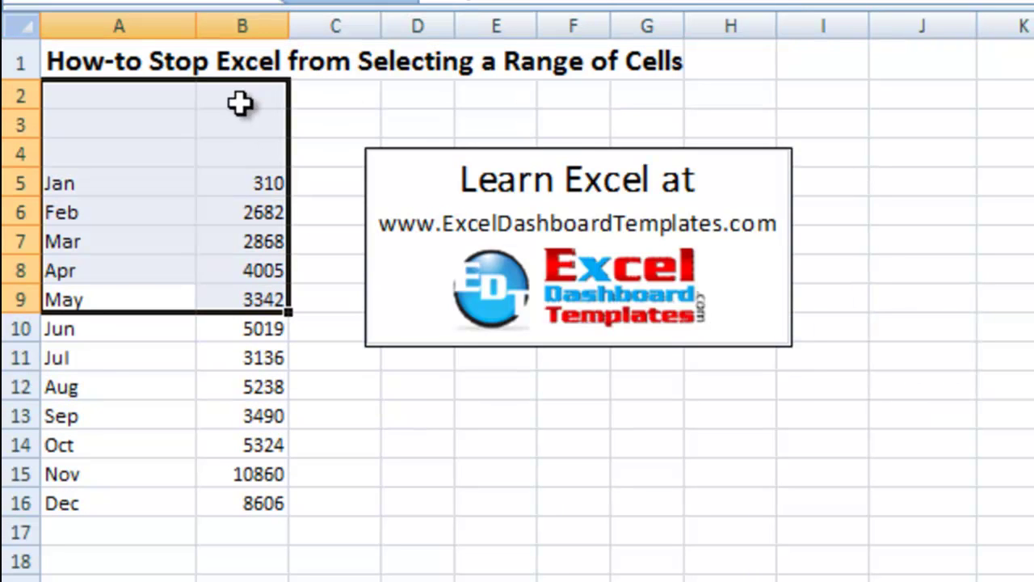
{"action": "left_click", "coordinate": [112, 278]}
{"action": "left_click", "coordinate": [154, 358]}
{"action": "left_click", "coordinate": [295, 440]}
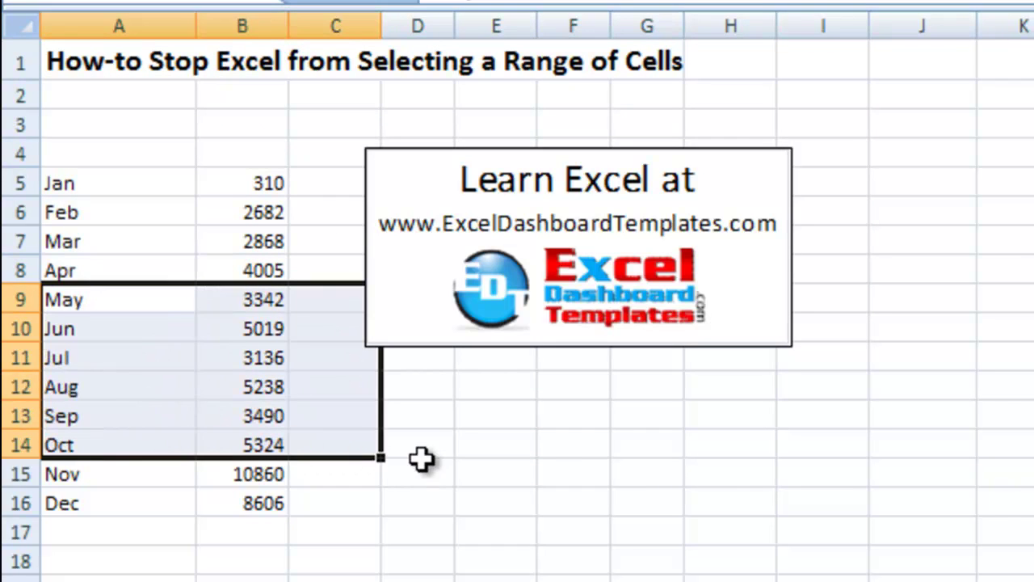
{"action": "left_click", "coordinate": [422, 461]}
{"action": "left_click", "coordinate": [702, 464]}
{"action": "left_click", "coordinate": [692, 87]}
Adjust the selection with arrow keys until it covers A9:B14.
{"action": "key", "text": "Down"}
{"action": "key", "text": "Down"}
{"action": "key", "text": "Down"}
{"action": "key", "text": "Down"}
{"action": "key", "text": "Down"}
{"action": "key", "text": "Down"}
{"action": "key", "text": "Down"}
{"action": "key", "text": "Down"}
{"action": "key", "text": "Left"}
{"action": "key", "text": "Left"}
{"action": "key", "text": "Left"}
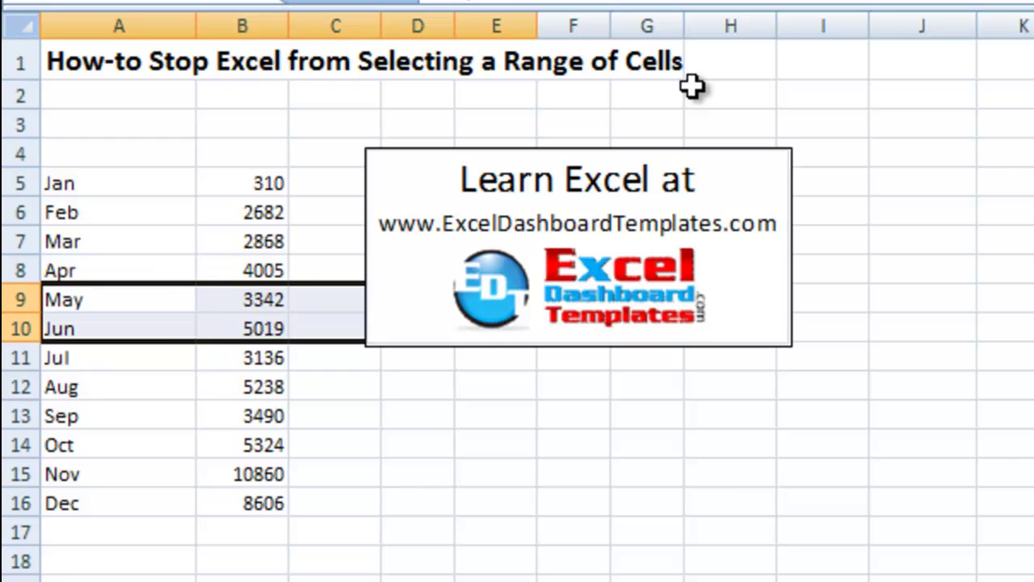
{"action": "key", "text": "Down"}
{"action": "key", "text": "Down"}
{"action": "key", "text": "Down"}
{"action": "key", "text": "Down"}
{"action": "key", "text": "Down"}
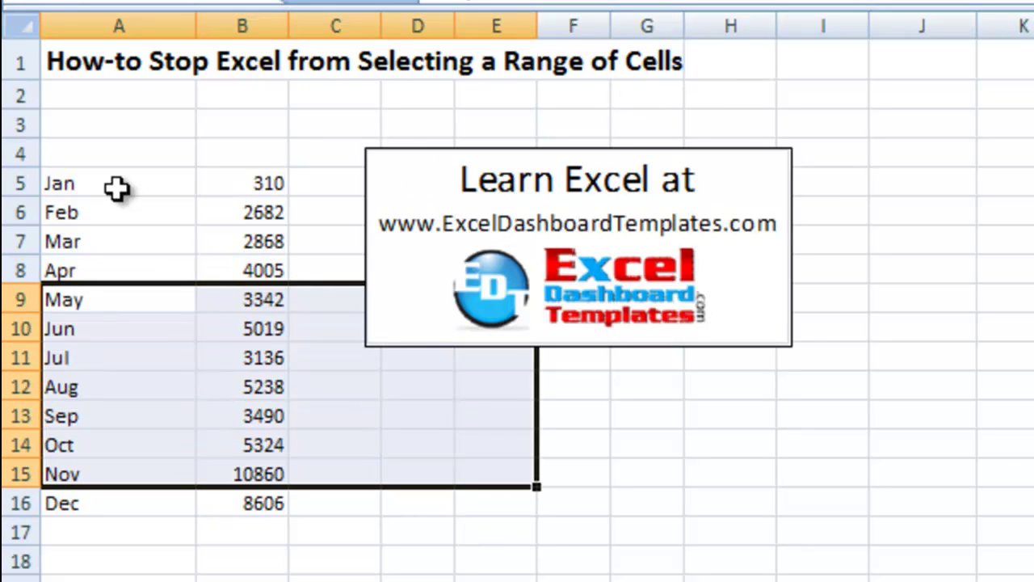
{"action": "key", "text": "Left"}
{"action": "key", "text": "Left"}
{"action": "key", "text": "Left"}
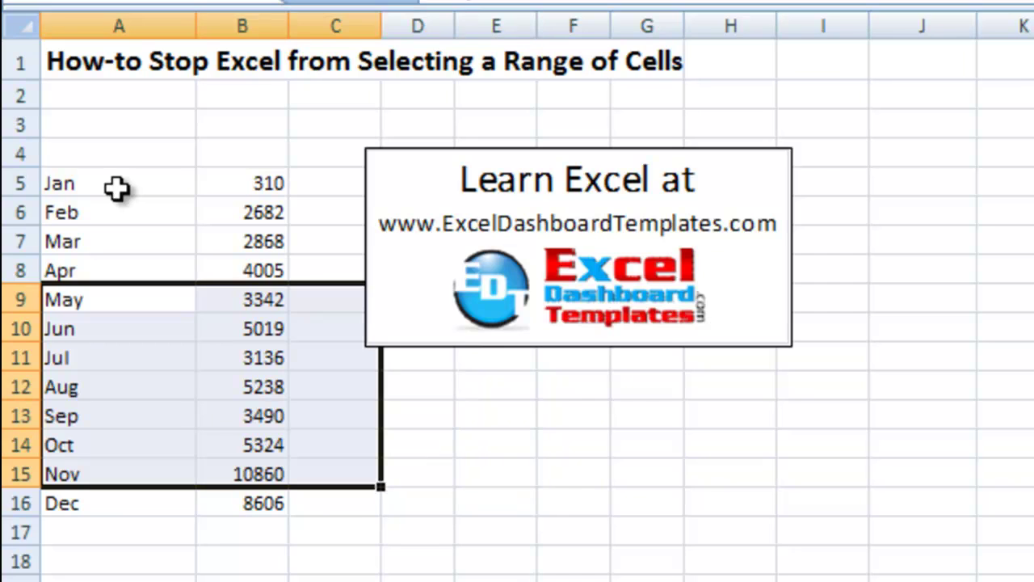
{"action": "key", "text": "Up"}
{"action": "key", "text": "Up"}
{"action": "key", "text": "Up"}
{"action": "key", "text": "Up"}
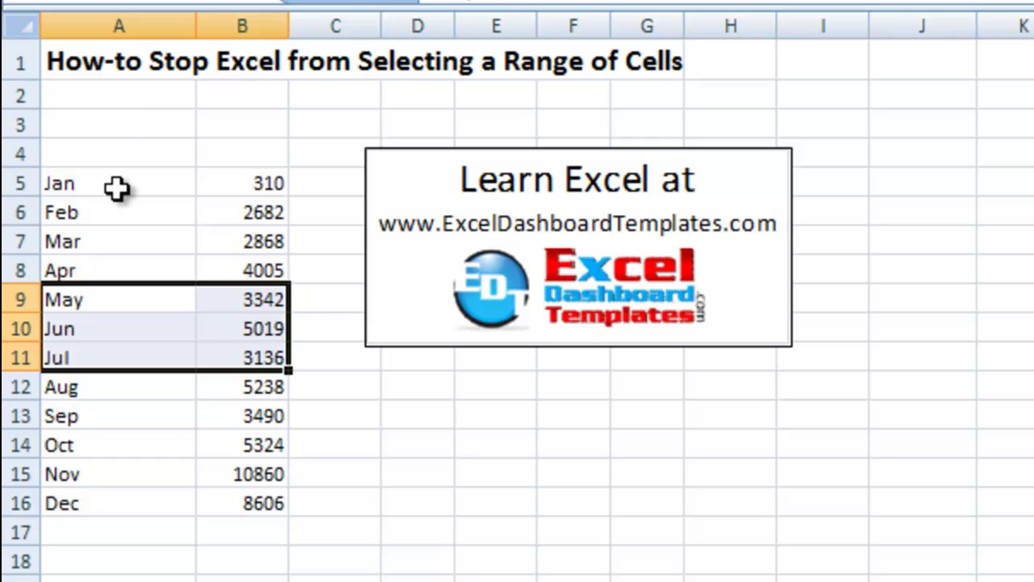
Enter the note 'F8' in cell A3.
{"action": "left_click", "coordinate": [150, 123]}
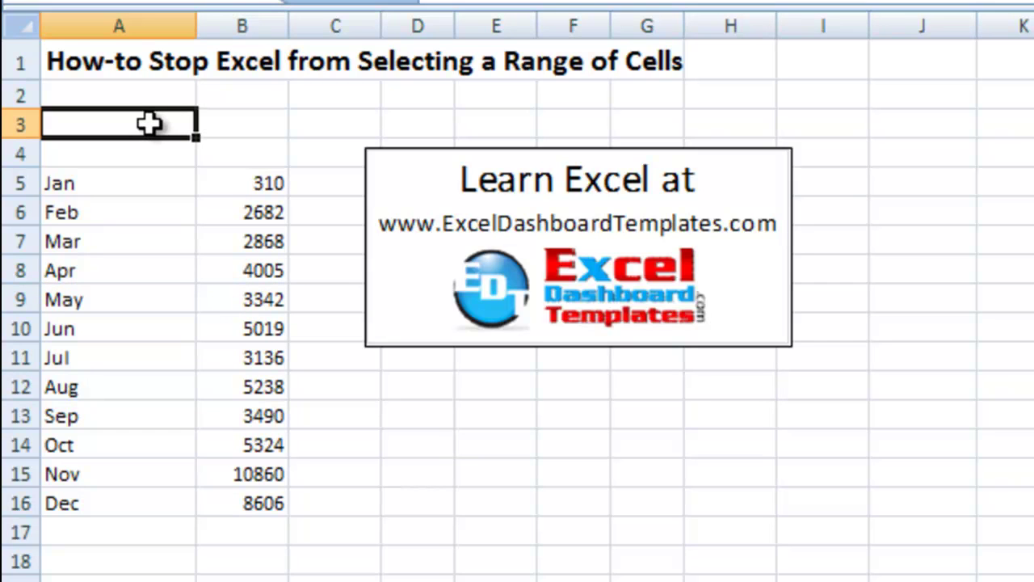
{"action": "type", "text": "="}
{"action": "key", "text": "BackSpace"}
{"action": "type", "text": "F8"}
{"action": "key", "text": "Return"}
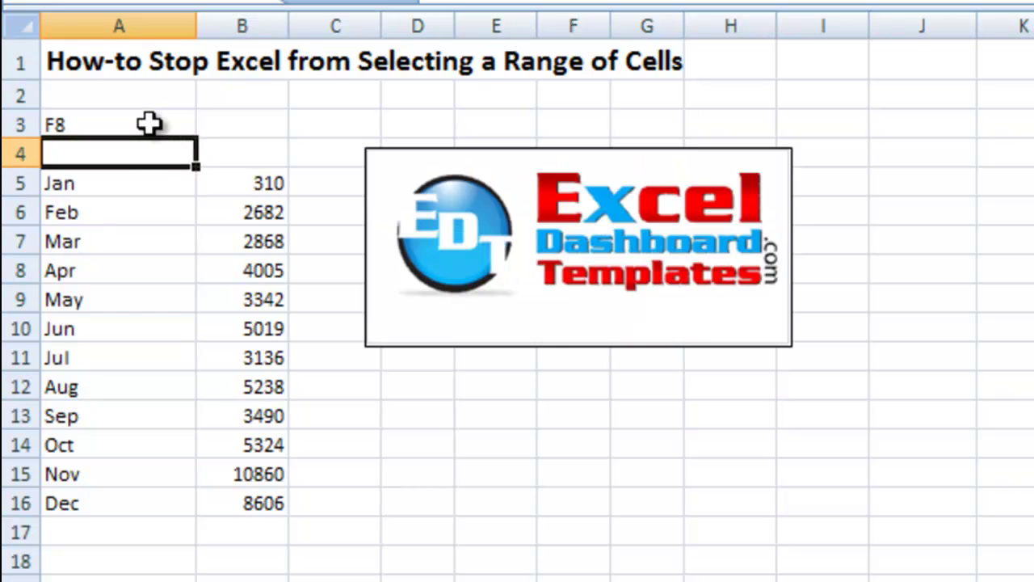
Select from Apr down to row 18, then reshape the selection to end at A2:G8.
{"action": "left_click", "coordinate": [93, 213]}
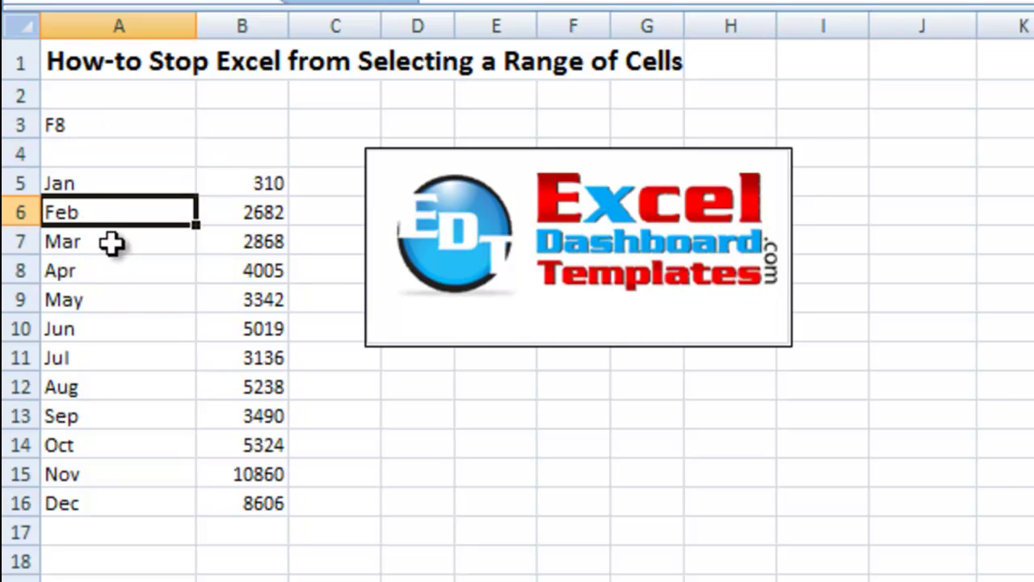
{"action": "left_click", "coordinate": [115, 268]}
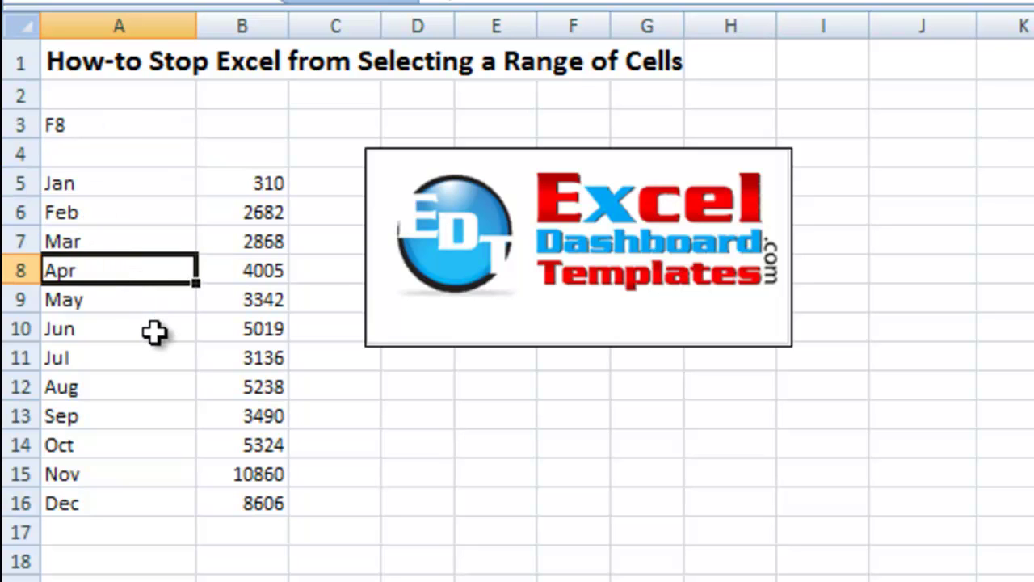
{"action": "left_click_drag", "start_coordinate": [153, 331], "coordinate": [503, 547]}
{"action": "left_click", "coordinate": [624, 506]}
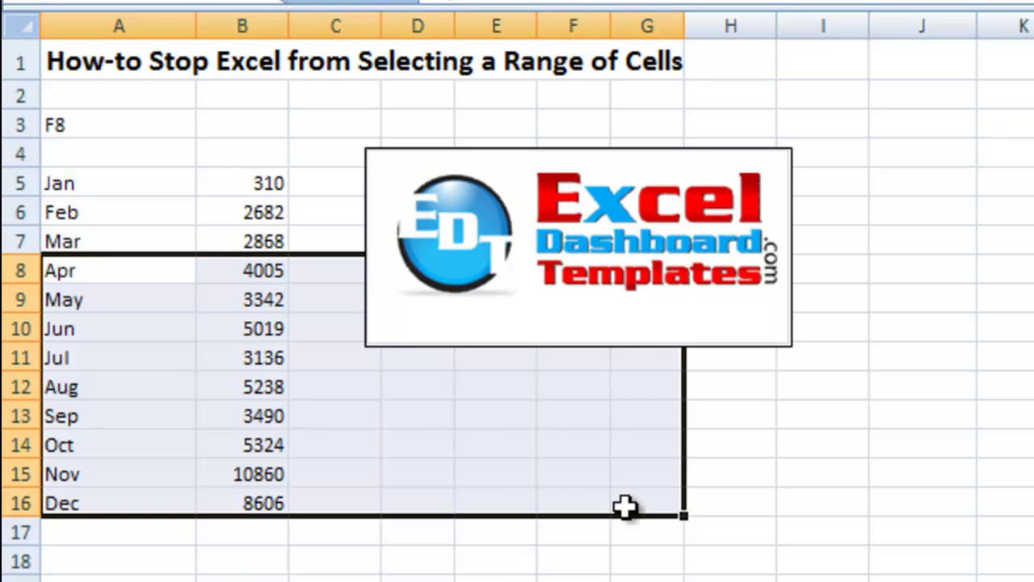
{"action": "left_click", "coordinate": [760, 442]}
{"action": "left_click", "coordinate": [277, 150]}
{"action": "left_click", "coordinate": [626, 101]}
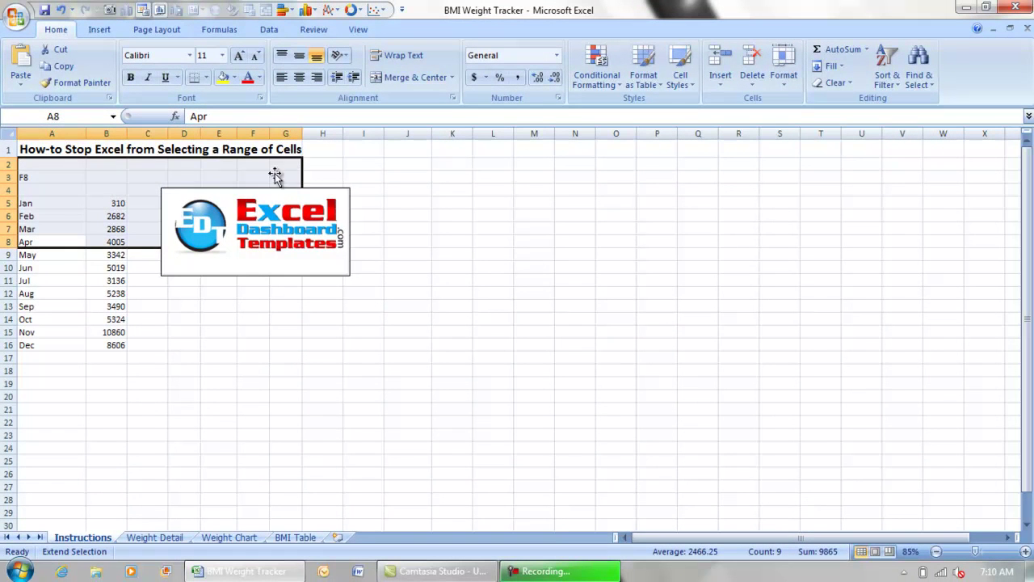
Widen the selection to column D, then shrink it back to A8:C8 with arrow keys.
{"action": "left_click", "coordinate": [122, 278]}
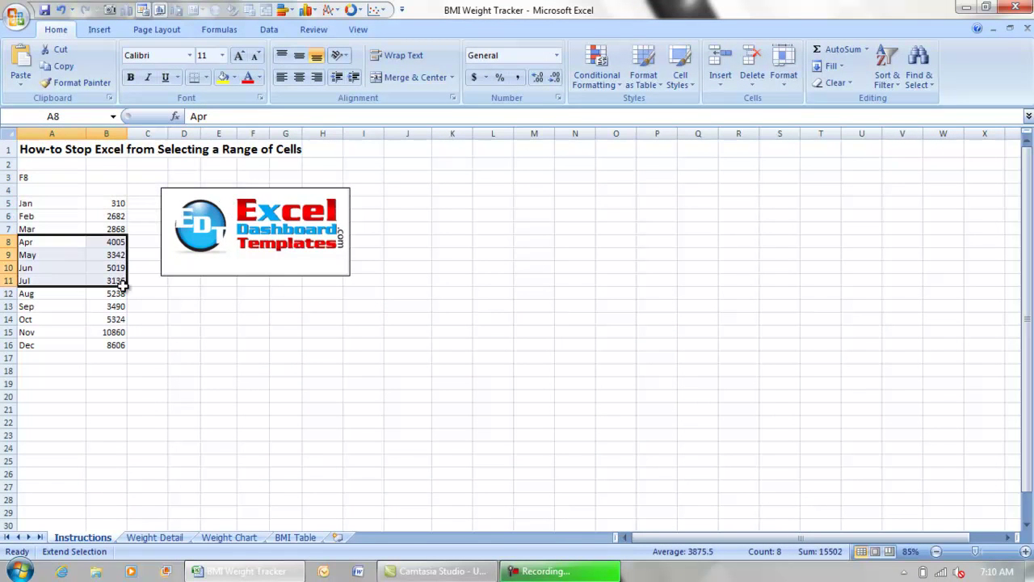
{"action": "left_click", "coordinate": [166, 318]}
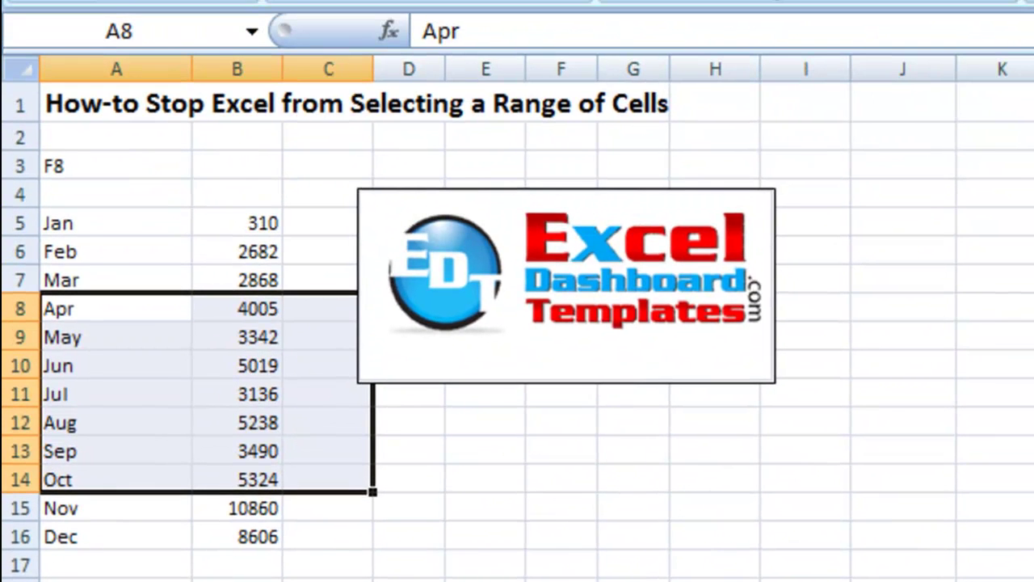
{"action": "left_click_drag", "start_coordinate": [243, 419], "coordinate": [388, 473]}
{"action": "key", "text": "Up"}
{"action": "key", "text": "Left"}
Extend the selection upward from row 8 to cover A3:B8.
{"action": "key", "text": "Left"}
{"action": "key", "text": "Left"}
{"action": "key", "text": "Up"}
{"action": "key", "text": "Up"}
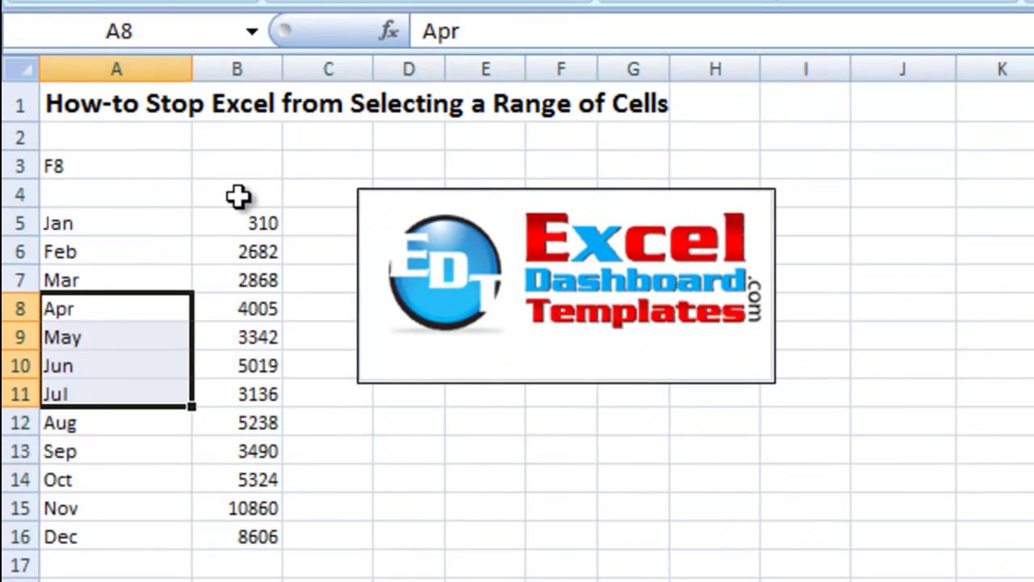
{"action": "key", "text": "Right"}
{"action": "key", "text": "Up"}
{"action": "key", "text": "Up"}
{"action": "key", "text": "Right"}
{"action": "key", "text": "Up"}
{"action": "key", "text": "Left"}
{"action": "key", "text": "Up"}
{"action": "key", "text": "Up"}
{"action": "key", "text": "Up"}
{"action": "left_click", "coordinate": [238, 196]}
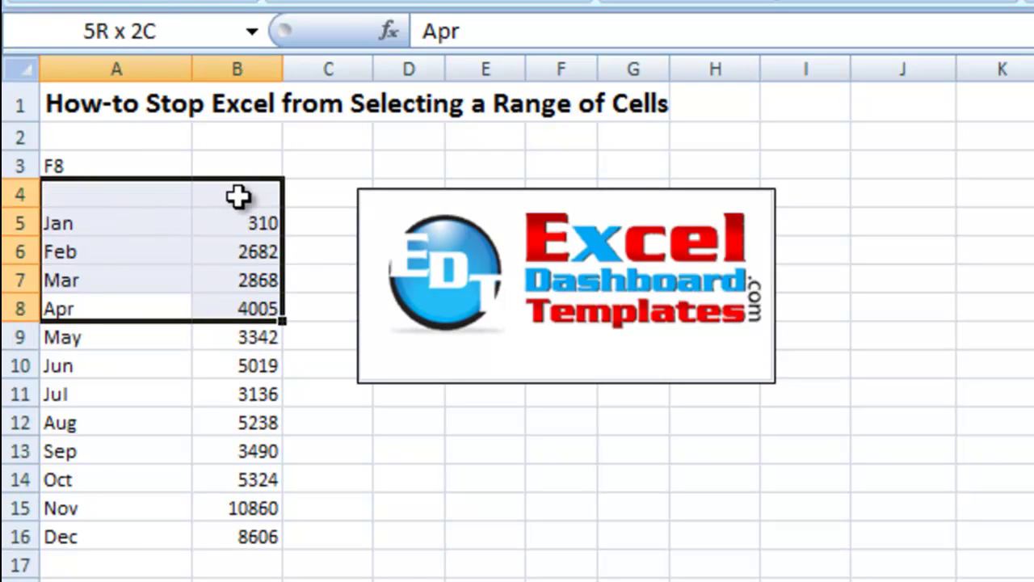
{"action": "left_click", "coordinate": [200, 162]}
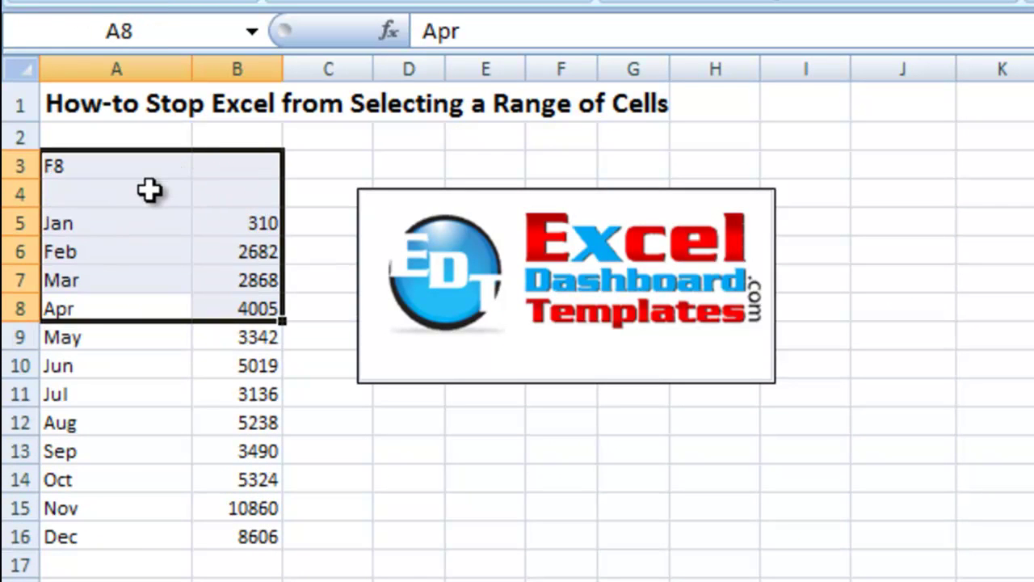
Cancel the A3:B8 range by picking A11, then step the active cell down-right.
{"action": "left_click", "coordinate": [138, 380]}
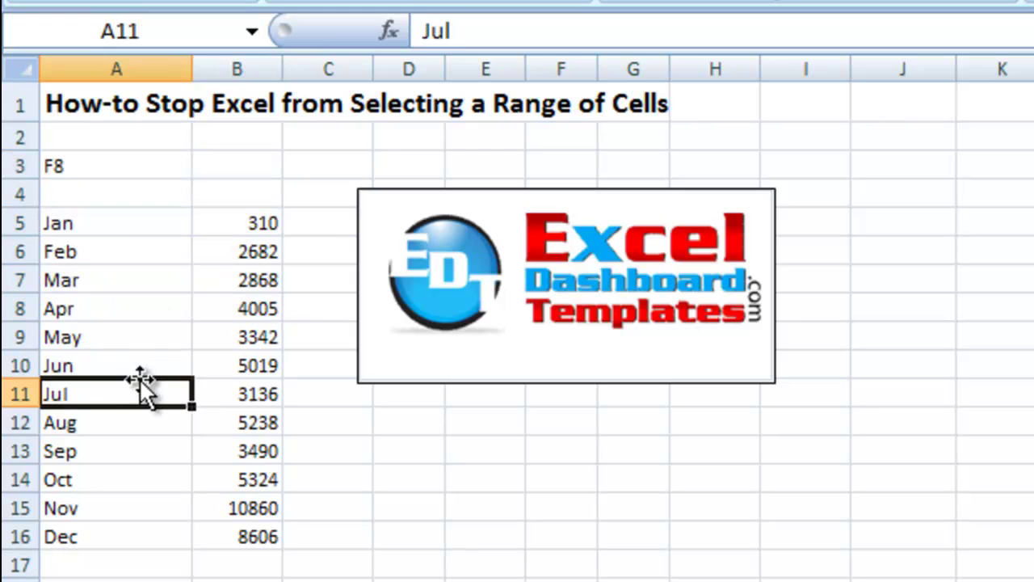
{"action": "key", "text": "Down"}
{"action": "key", "text": "Right"}
{"action": "key", "text": "Down"}
{"action": "key", "text": "Right"}
{"action": "key", "text": "Down"}
Move the single active cell with arrow keys until it rests on B17.
{"action": "key", "text": "Right"}
{"action": "key", "text": "Down"}
{"action": "key", "text": "Down"}
{"action": "key", "text": "Left"}
{"action": "key", "text": "Right"}
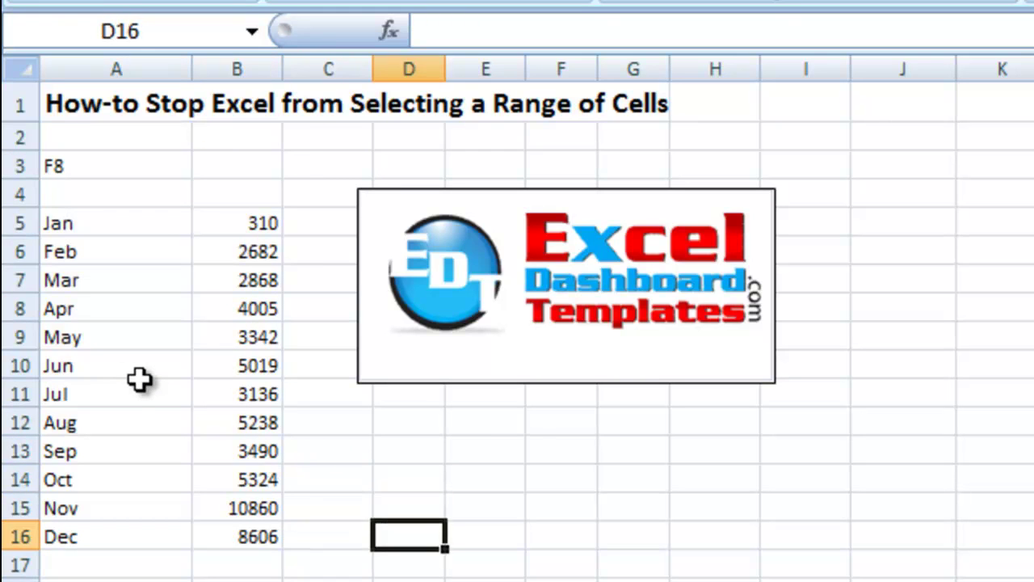
{"action": "key", "text": "Up"}
{"action": "key", "text": "Left"}
{"action": "key", "text": "Left"}
{"action": "key", "text": "Up"}
{"action": "key", "text": "Right"}
{"action": "key", "text": "Up"}
{"action": "key", "text": "Right"}
{"action": "key", "text": "Left"}
{"action": "key", "text": "Left"}
{"action": "key", "text": "Down"}
{"action": "key", "text": "Down"}
{"action": "key", "text": "Down"}
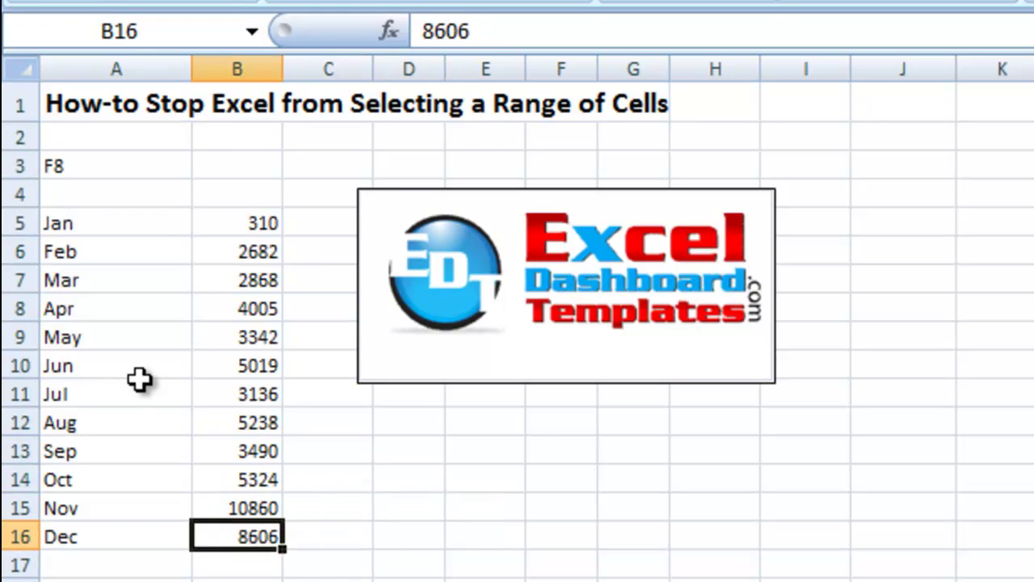
{"action": "key", "text": "Down"}
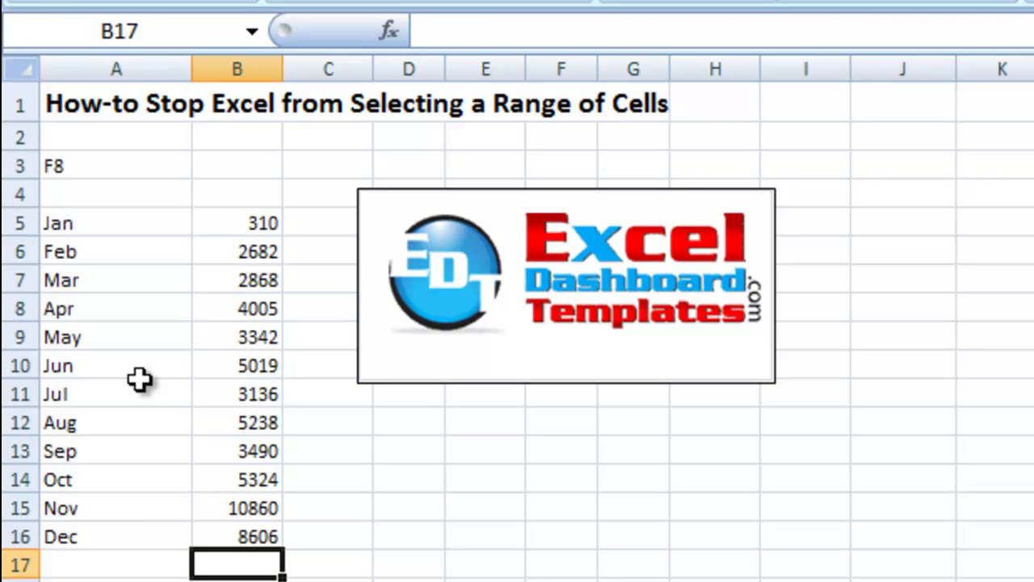
Enter =SUM(B5:B16) in B17 to total the twelve monthly values.
{"action": "type", "text": "=sum("}
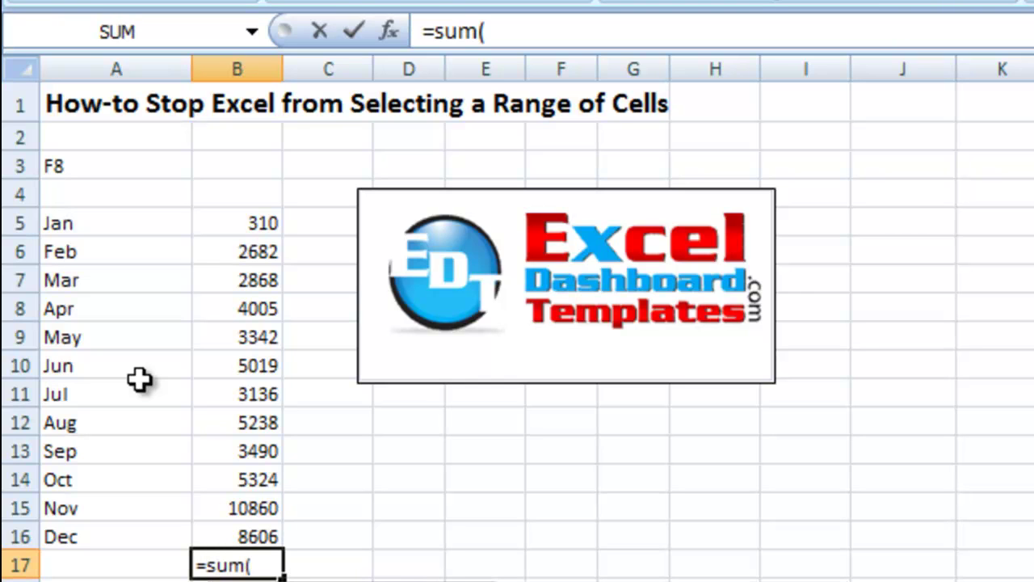
{"action": "left_click", "coordinate": [246, 231]}
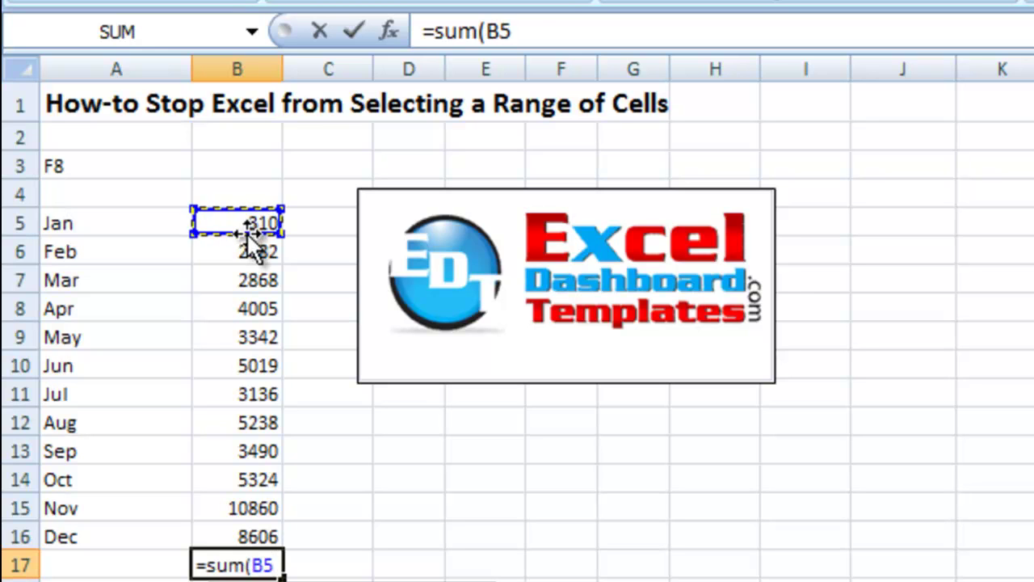
{"action": "key", "text": "shift+Down"}
{"action": "key", "text": "shift+Down"}
{"action": "key", "text": "shift+Down"}
{"action": "key", "text": "shift+Down"}
{"action": "key", "text": "shift+Left"}
{"action": "key", "text": "shift+Right"}
{"action": "key", "text": "shift+Right"}
{"action": "key", "text": "shift+Down"}
{"action": "key", "text": "shift+Down"}
{"action": "key", "text": "shift+Down"}
{"action": "key", "text": "shift+Left"}
{"action": "key", "text": "shift+Down"}
{"action": "key", "text": "shift+Down"}
{"action": "key", "text": "shift+Down"}
{"action": "key", "text": "shift+Down"}
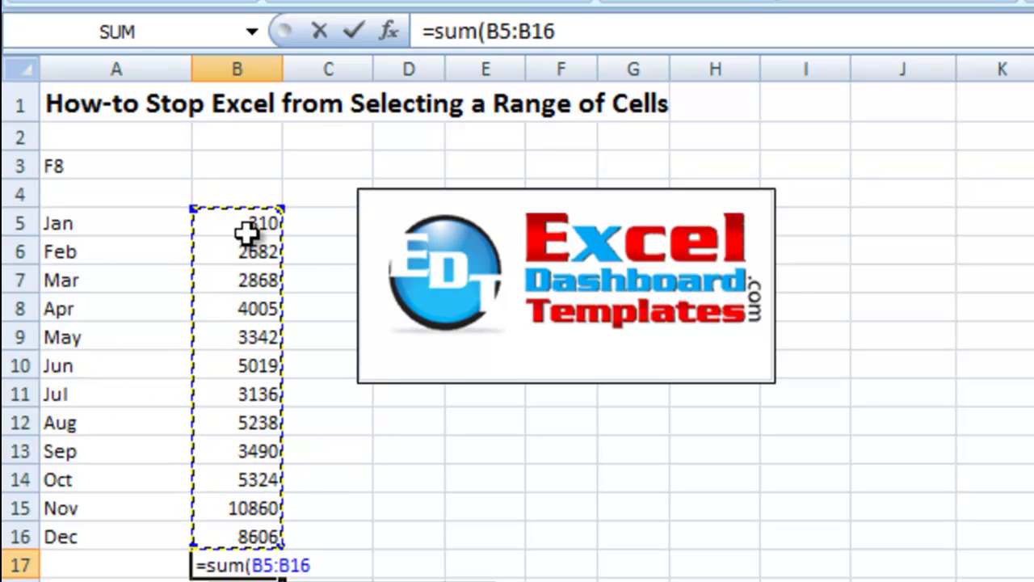
{"action": "type", "text": ")"}
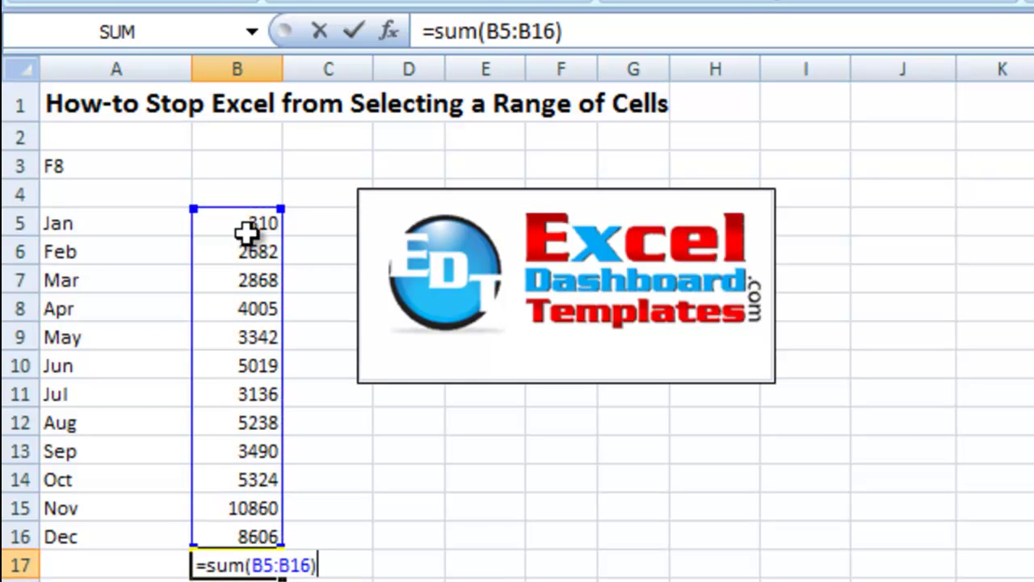
{"action": "key", "text": "Return"}
Move away from B17 and back to display its SUM formula.
{"action": "key", "text": "Down"}
{"action": "key", "text": "Down"}
{"action": "key", "text": "Right"}
{"action": "key", "text": "Up"}
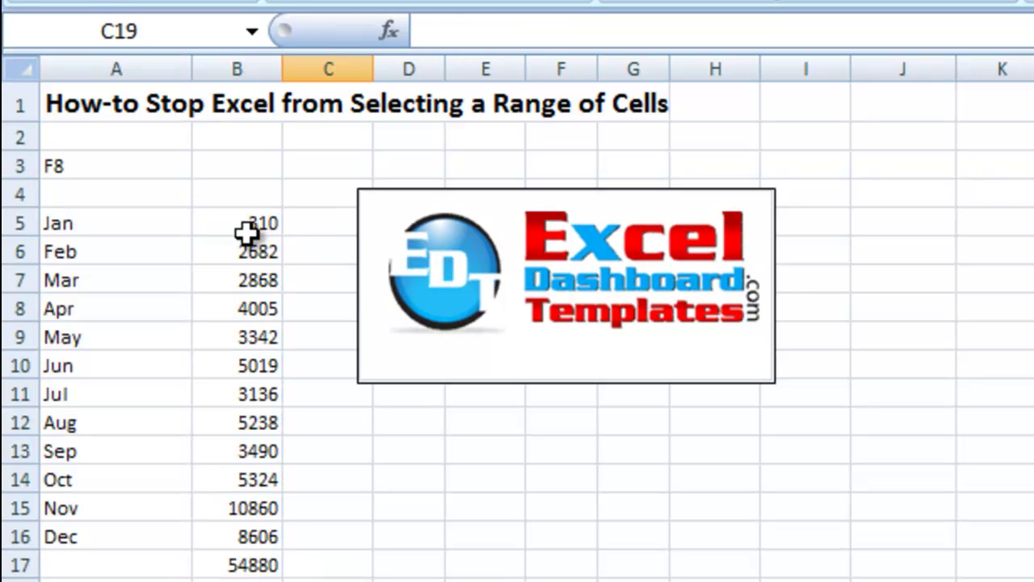
{"action": "key", "text": "Up"}
{"action": "key", "text": "Up"}
{"action": "key", "text": "Left"}
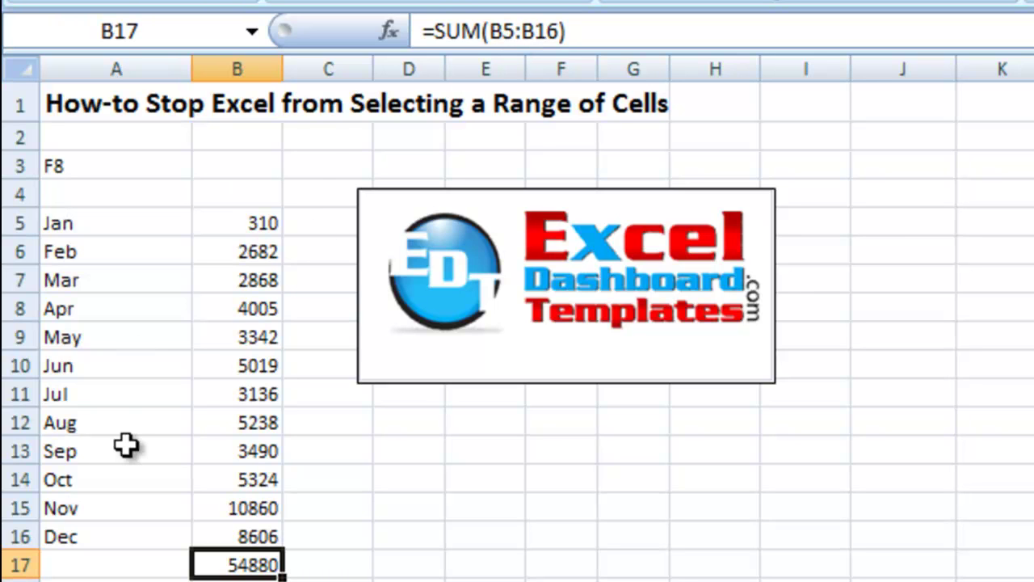
Make the F8 note in A3 bold and increase its font size.
{"action": "left_click", "coordinate": [126, 445]}
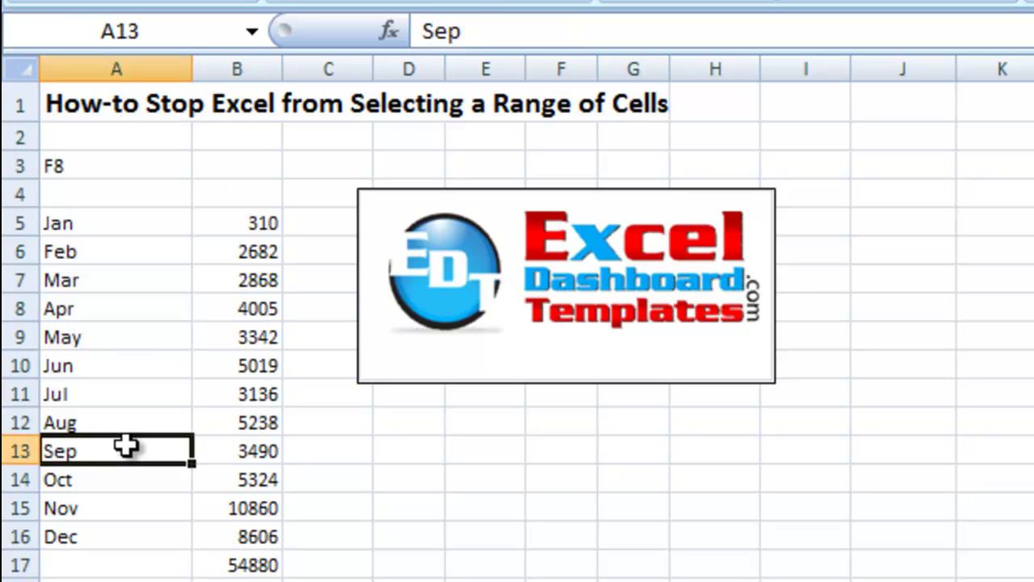
{"action": "left_click", "coordinate": [115, 176]}
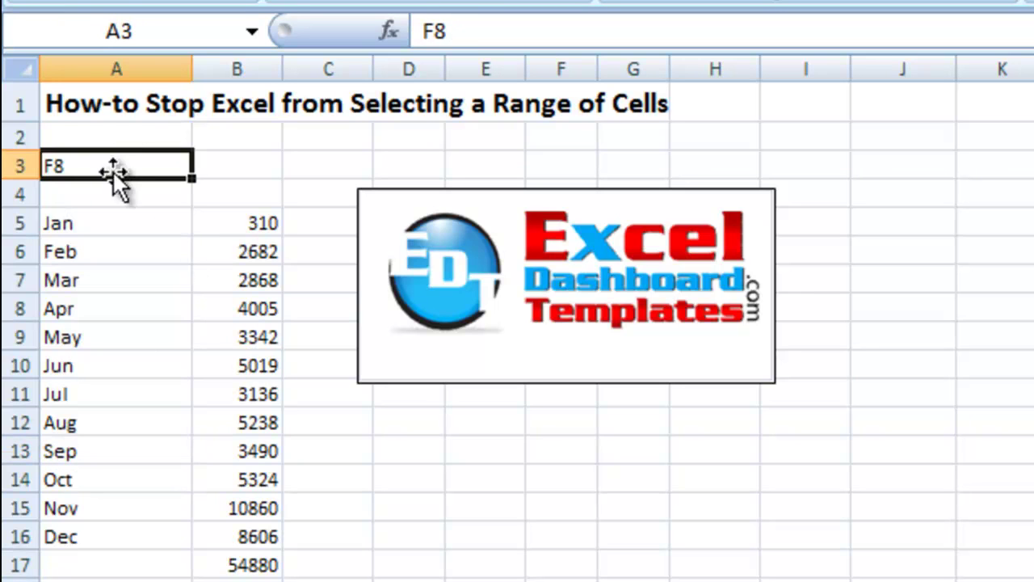
{"action": "key", "text": "ctrl+b"}
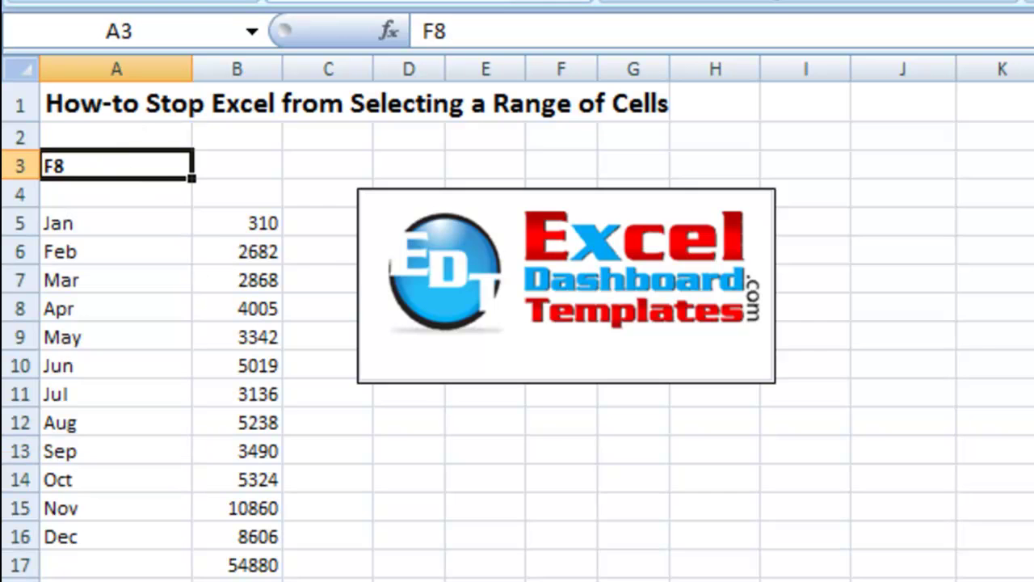
{"action": "key", "text": "ctrl+shift+greater"}
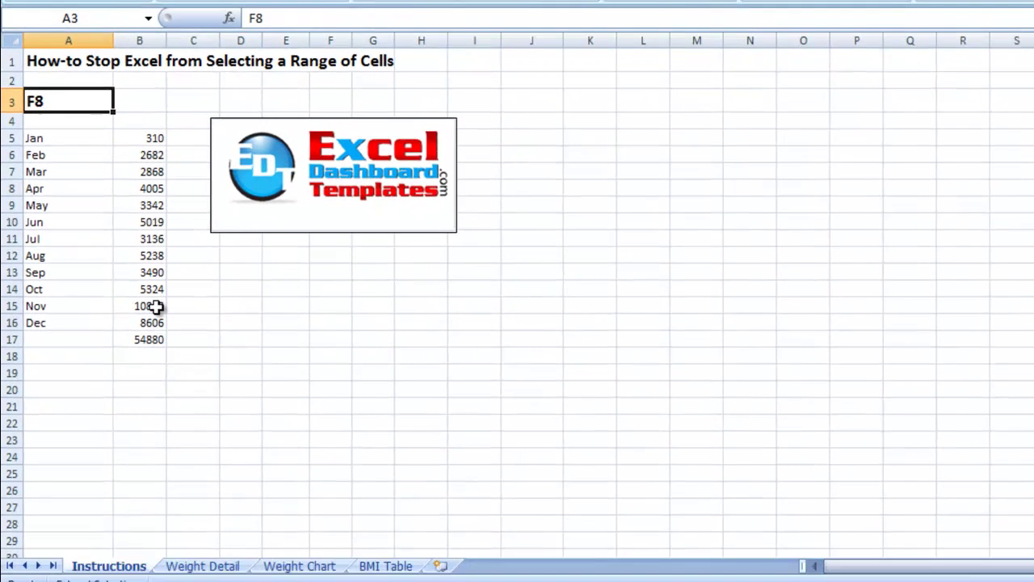
Use F8 Extend Selection to select A3:B17, then turn it off and select only B14.
{"action": "key", "text": "F8"}
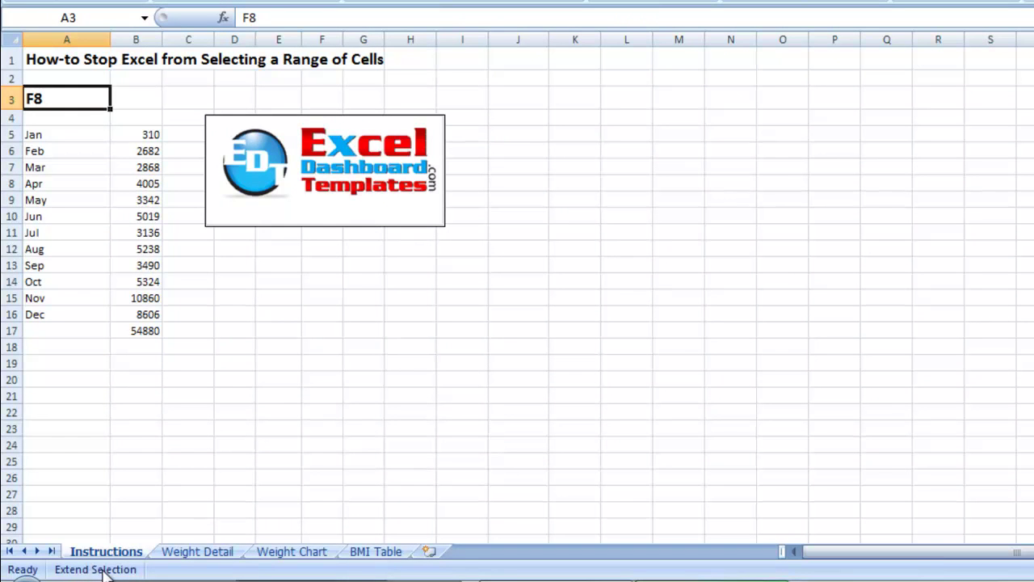
{"action": "left_click", "coordinate": [126, 194]}
{"action": "left_click", "coordinate": [194, 332]}
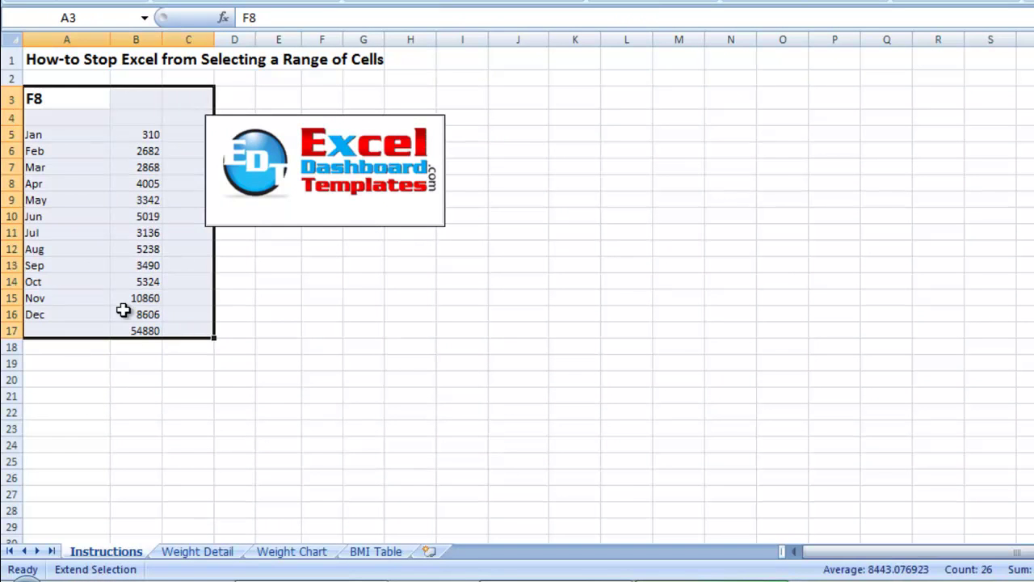
{"action": "left_click", "coordinate": [141, 331]}
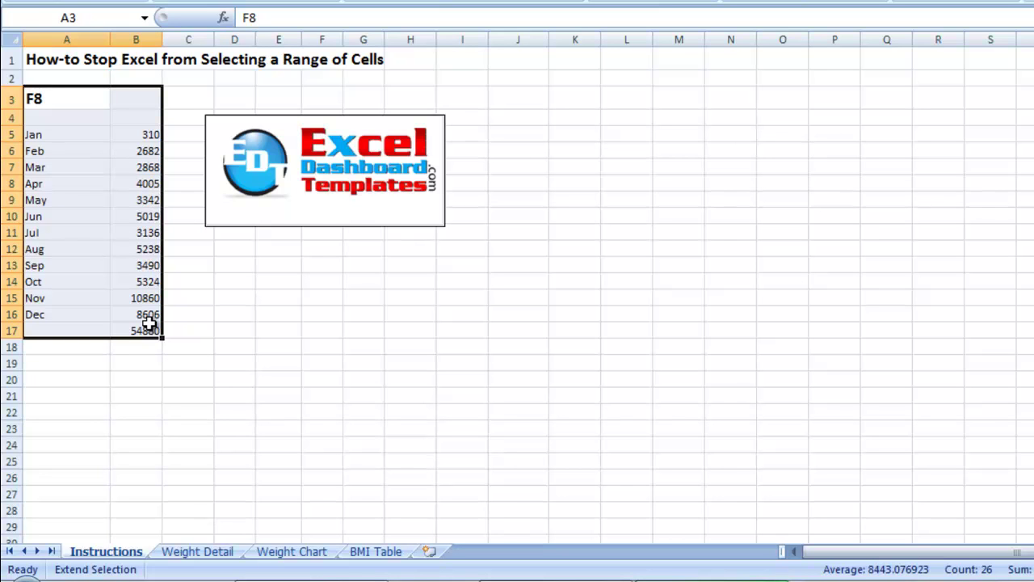
{"action": "key", "text": "F8"}
{"action": "left_click", "coordinate": [137, 285]}
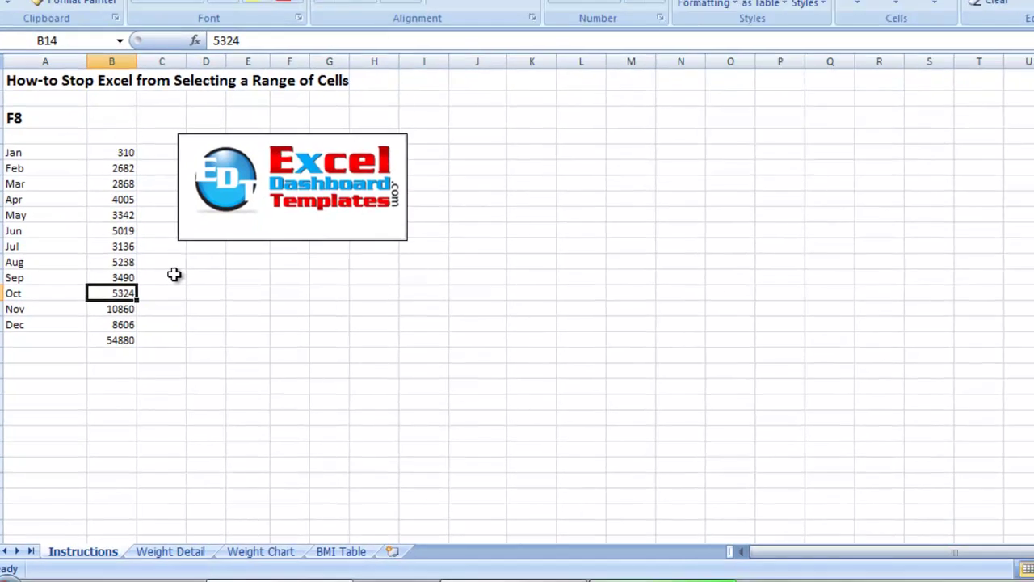
{"action": "left_click", "coordinate": [201, 261]}
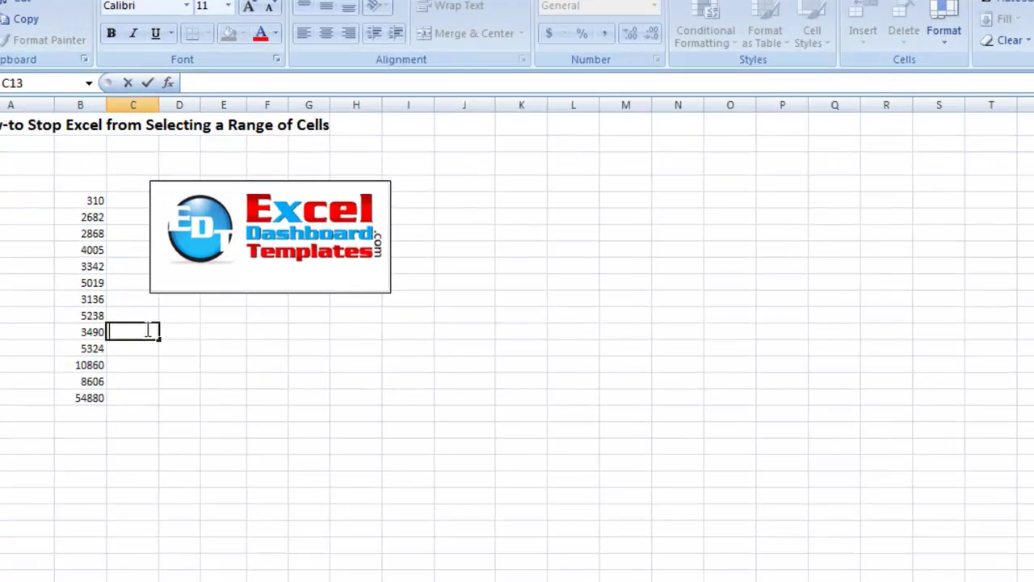
{"action": "key", "text": "Down"}
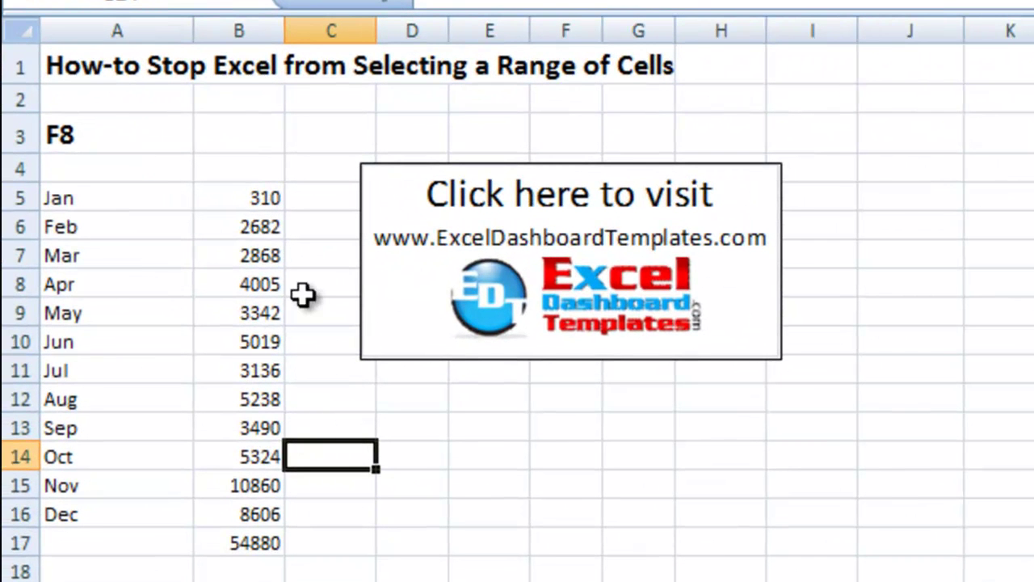